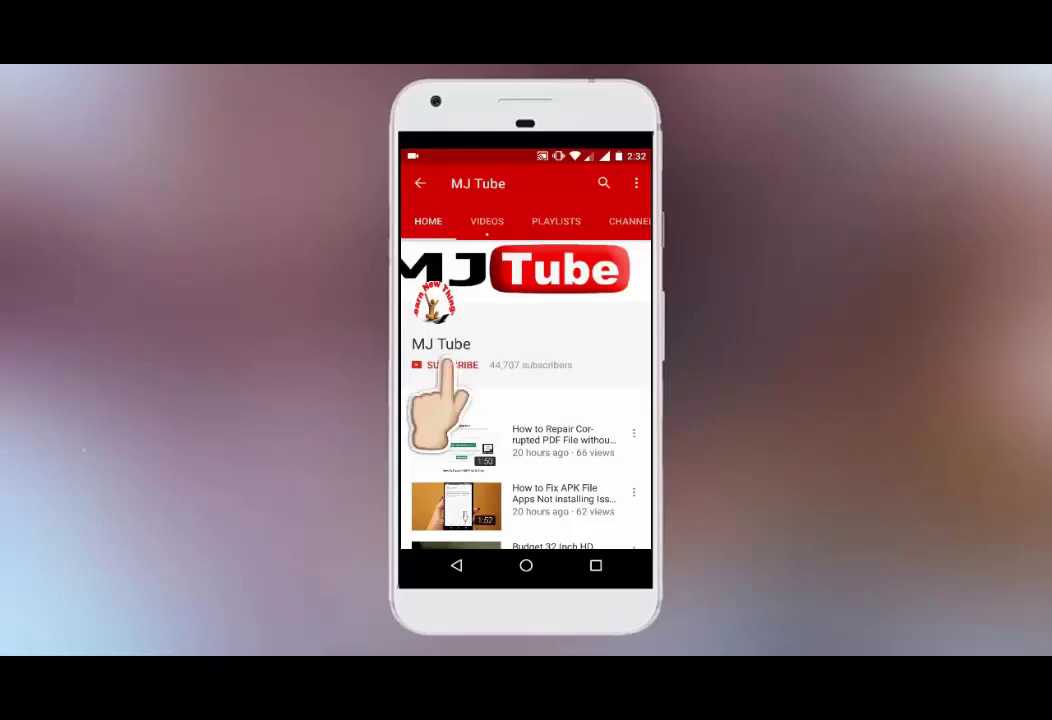
# - Subscribe to the MJ Tube channel on YouTube
pyautogui.click(452, 364)
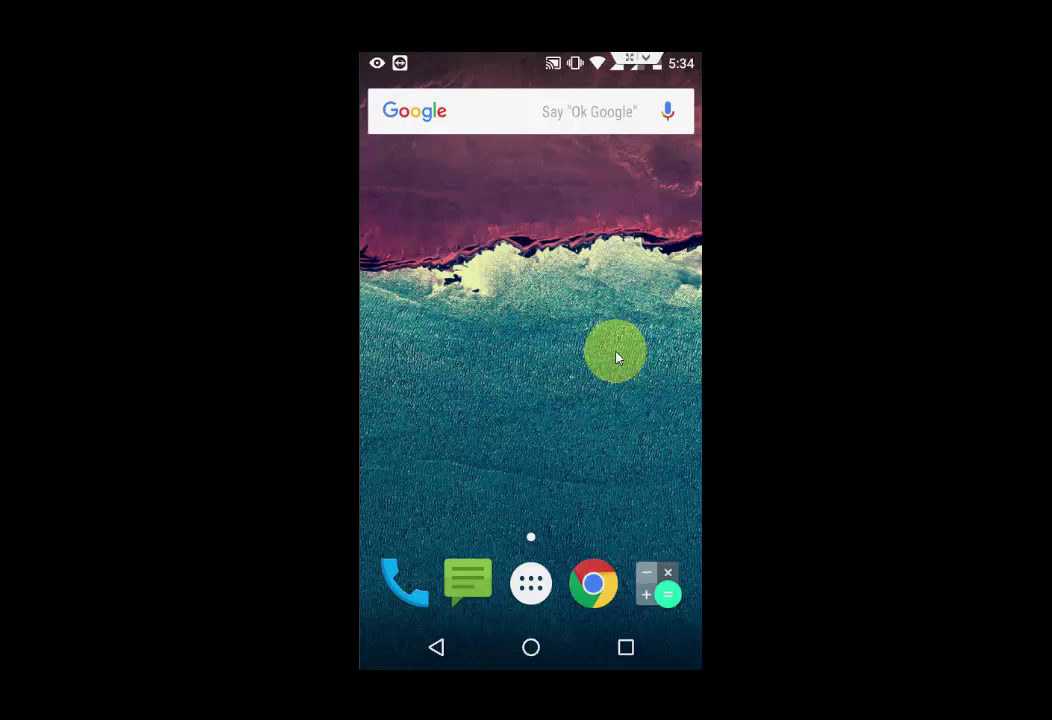
# - Open Chrome and browse the 'play store apk' search results
pyautogui.moveTo(594, 583); pyautogui.dragTo(598, 594)
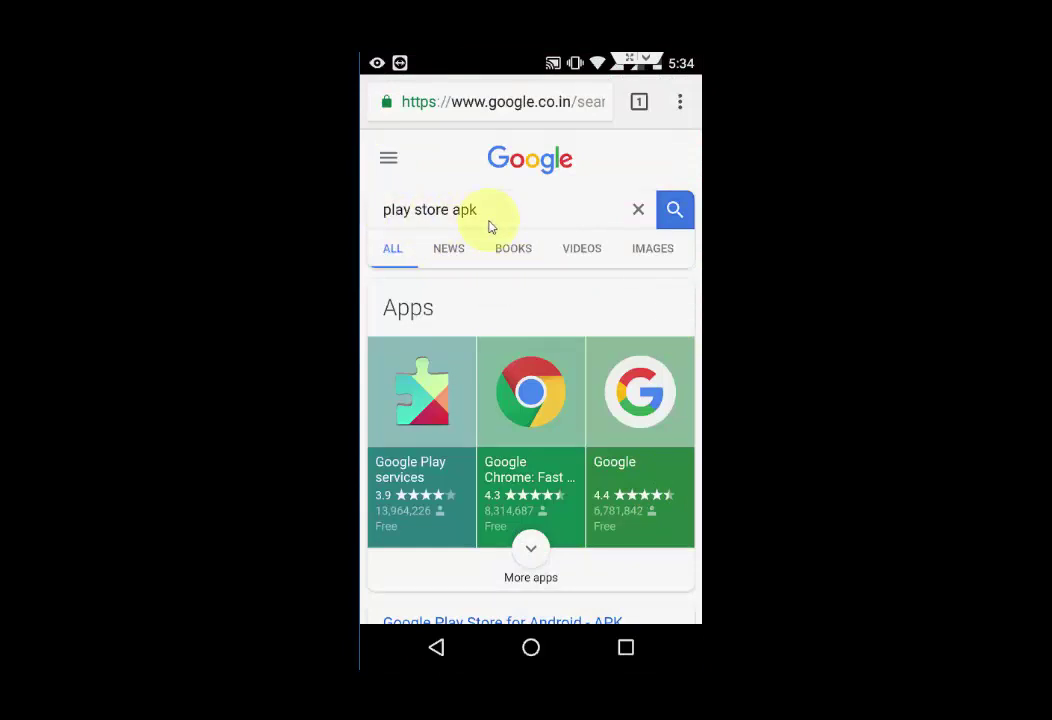
pyautogui.scroll(-3, 489, 227)
pyautogui.scroll(-2, 489, 227)
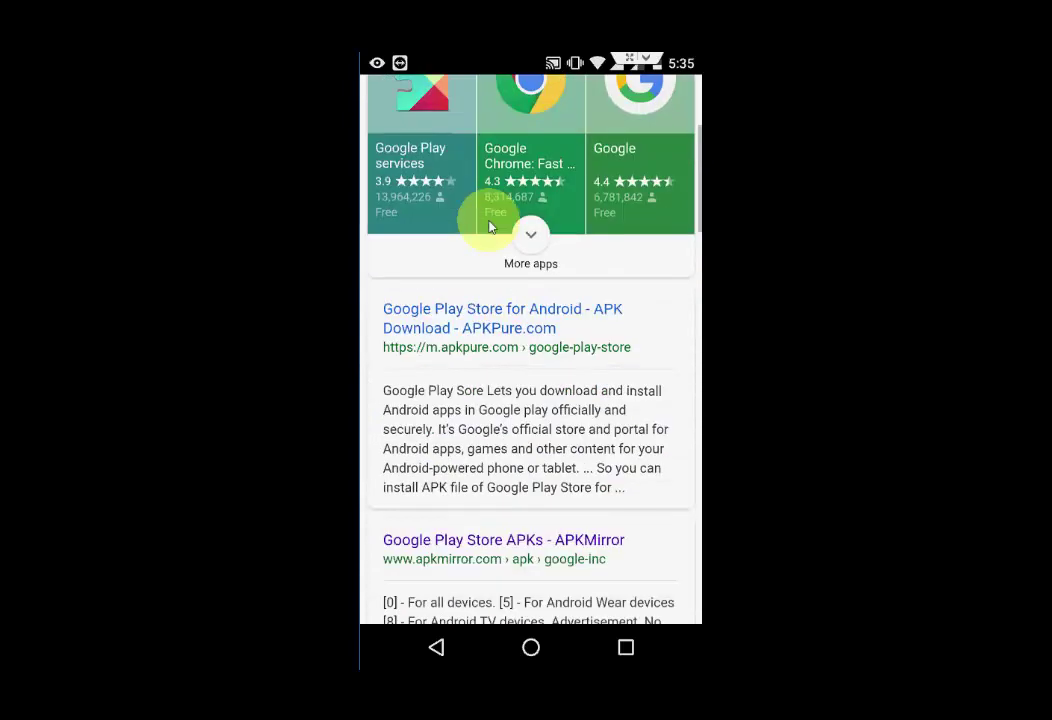
pyautogui.scroll(-1, 486, 215)
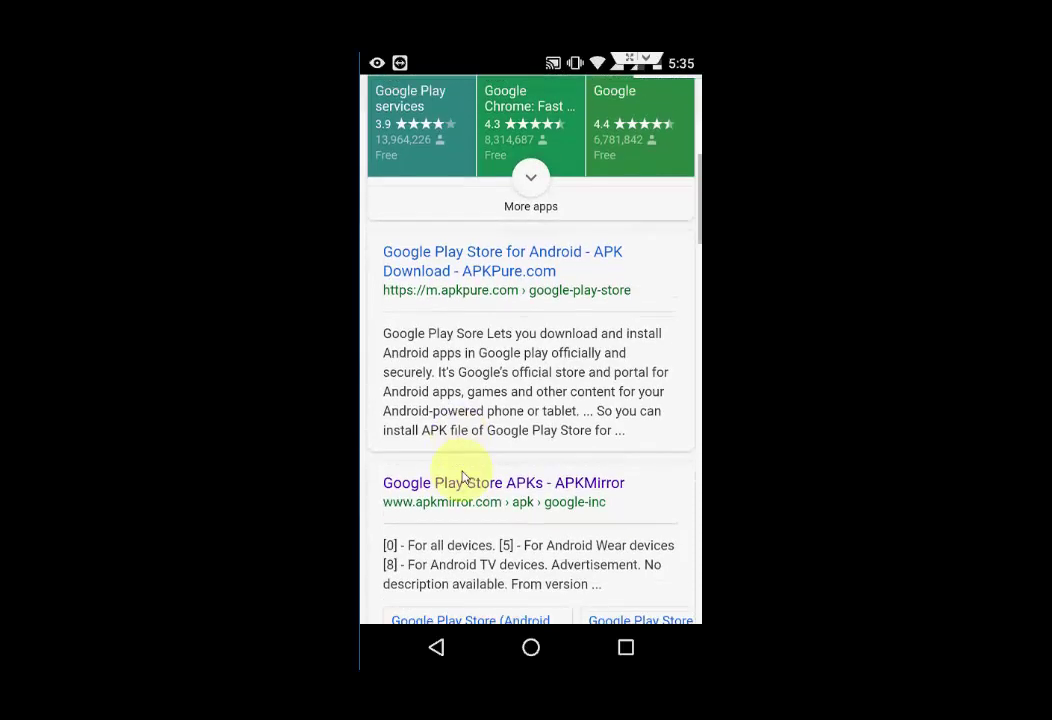
# - Open the APKMirror Google Play Store APKs result in a new tab
pyautogui.click(462, 478)
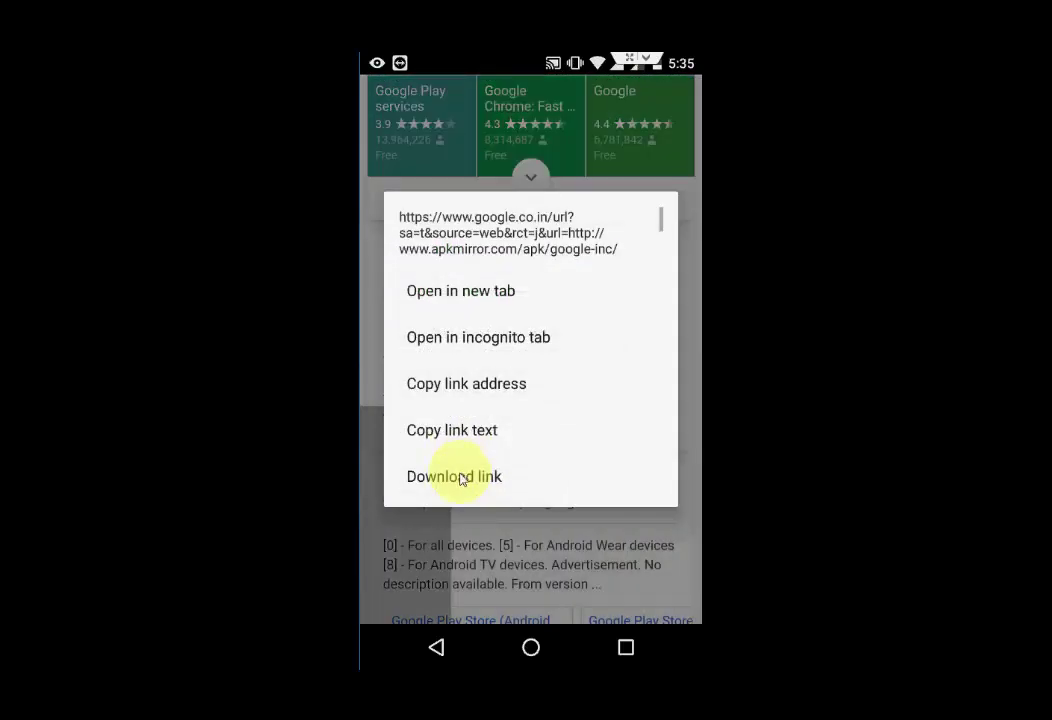
pyautogui.press('Escape')
pyautogui.scroll(5, 460, 478)
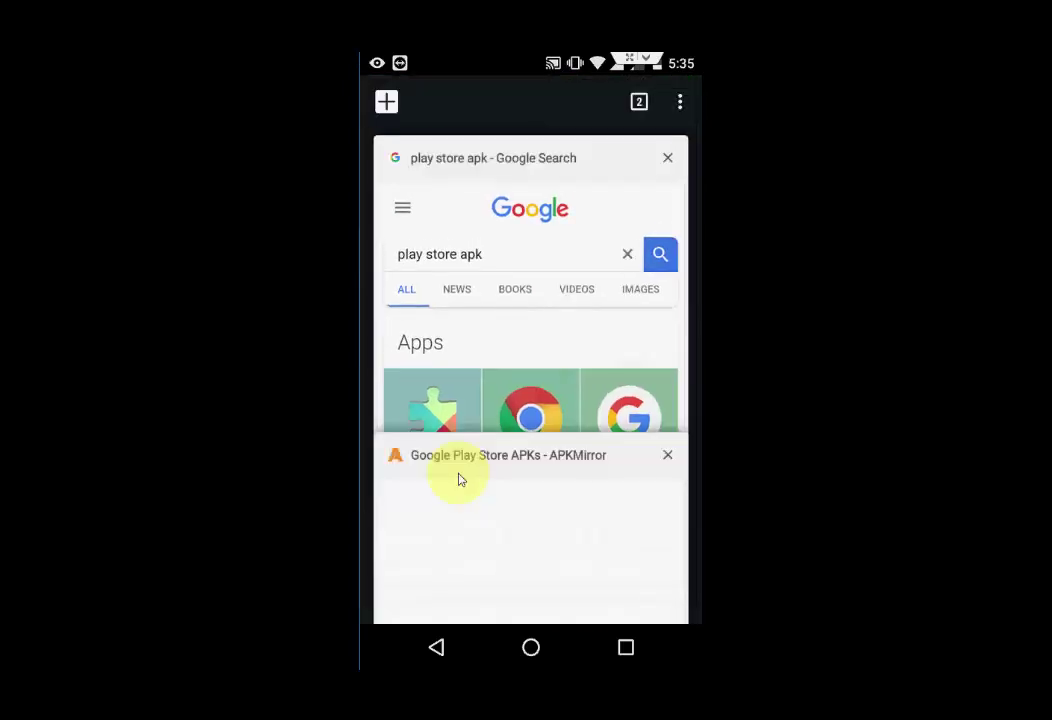
# - In the APKMirror tab, open Google Play Store 8.4.19 from the All versions list
pyautogui.click(458, 478)
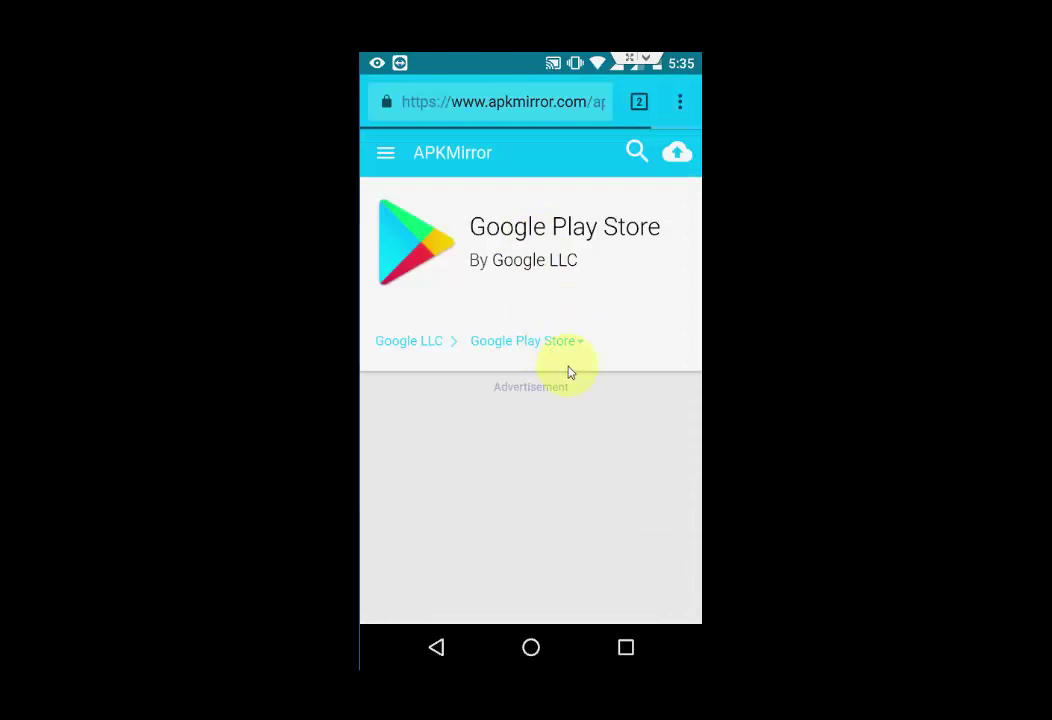
pyautogui.scroll(-5, 569, 371)
pyautogui.scroll(-10, 569, 371)
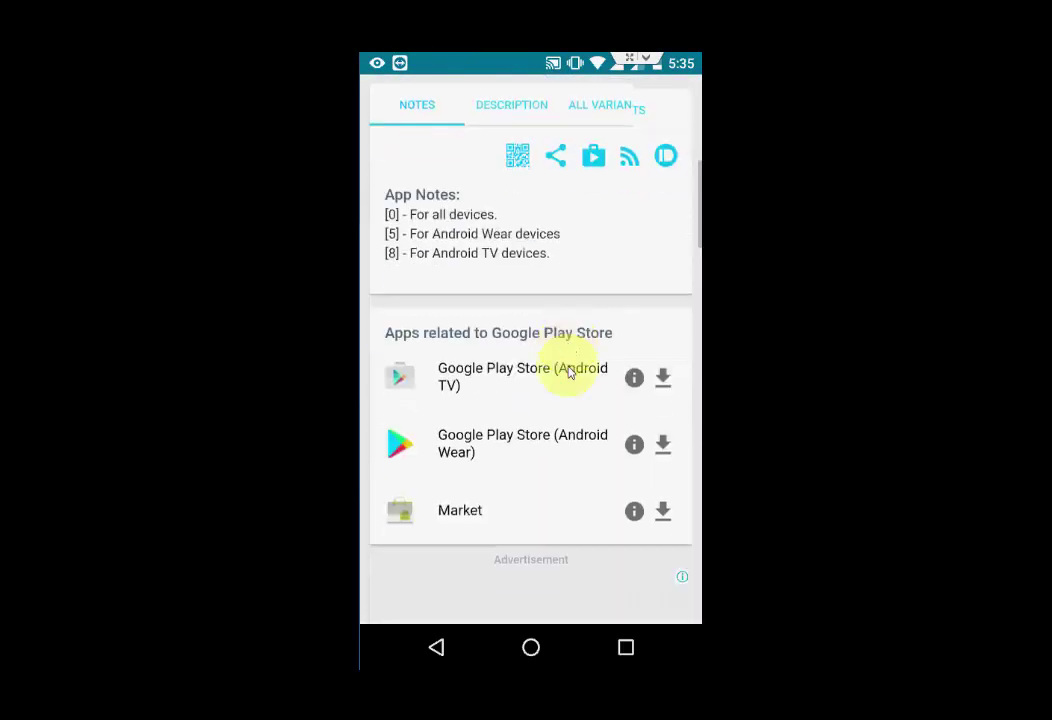
pyautogui.scroll(-5, 569, 371)
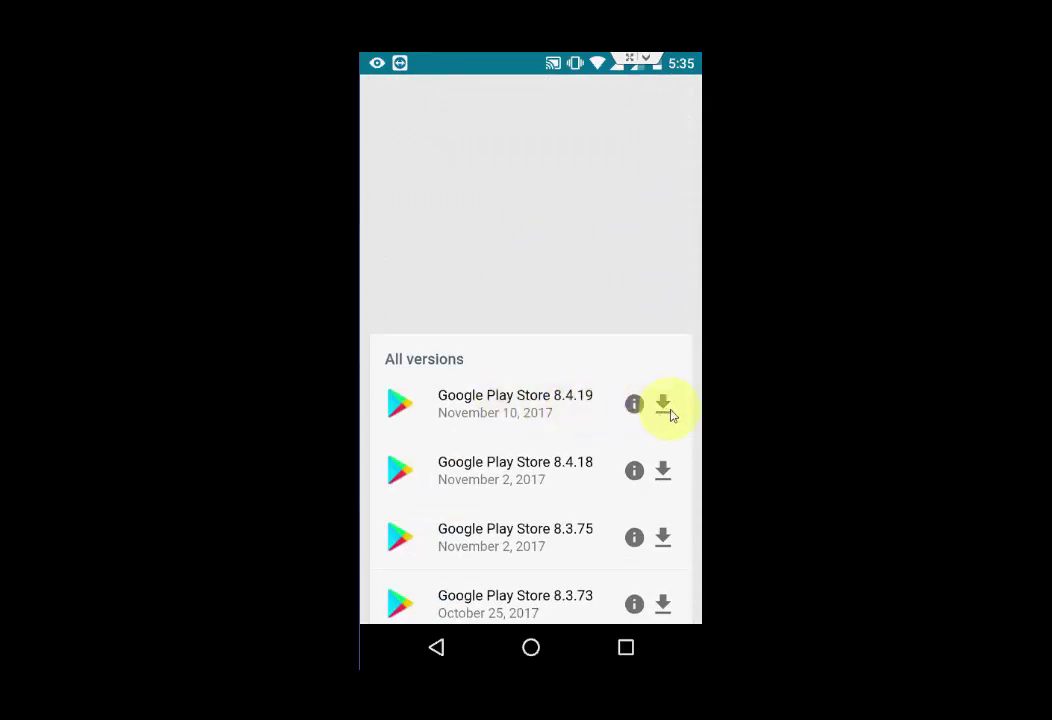
pyautogui.scroll(-1, 670, 416)
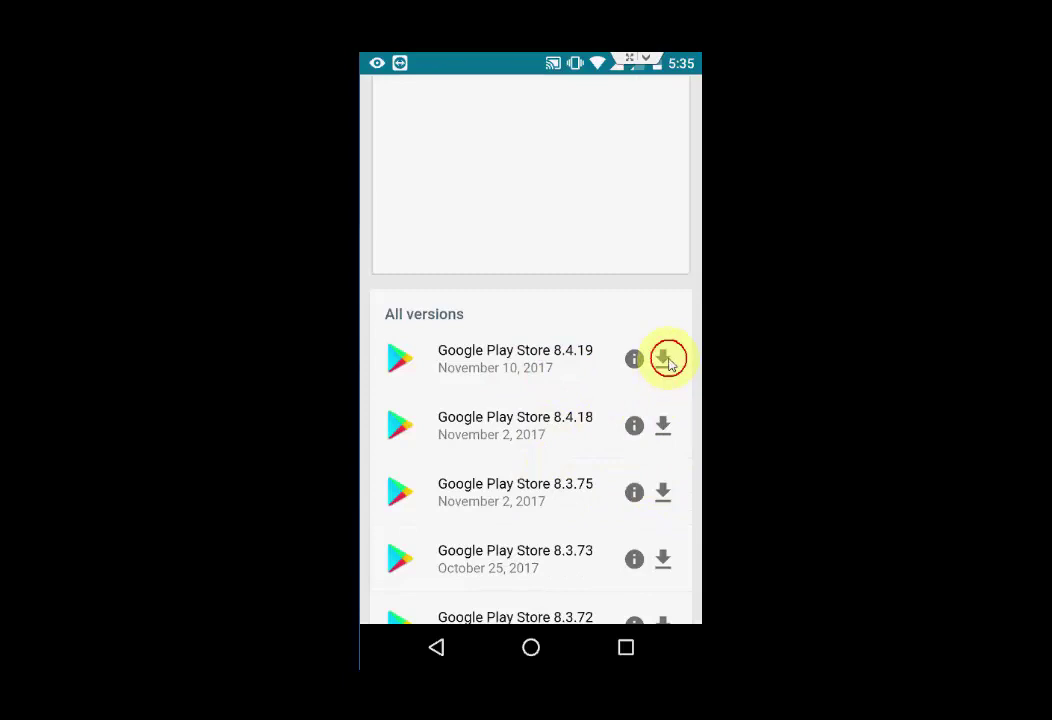
pyautogui.click(665, 362)
pyautogui.click(667, 364)
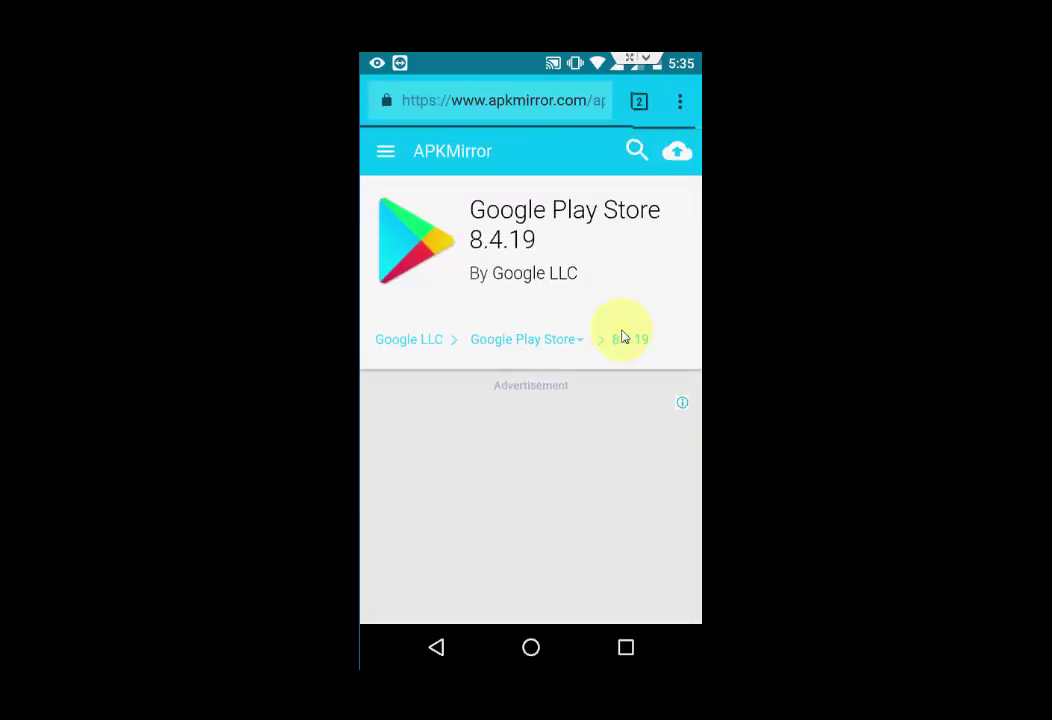
# - Open the 8.4.19.V-all arm variant page from the Download table
pyautogui.scroll(-5, 622, 337)
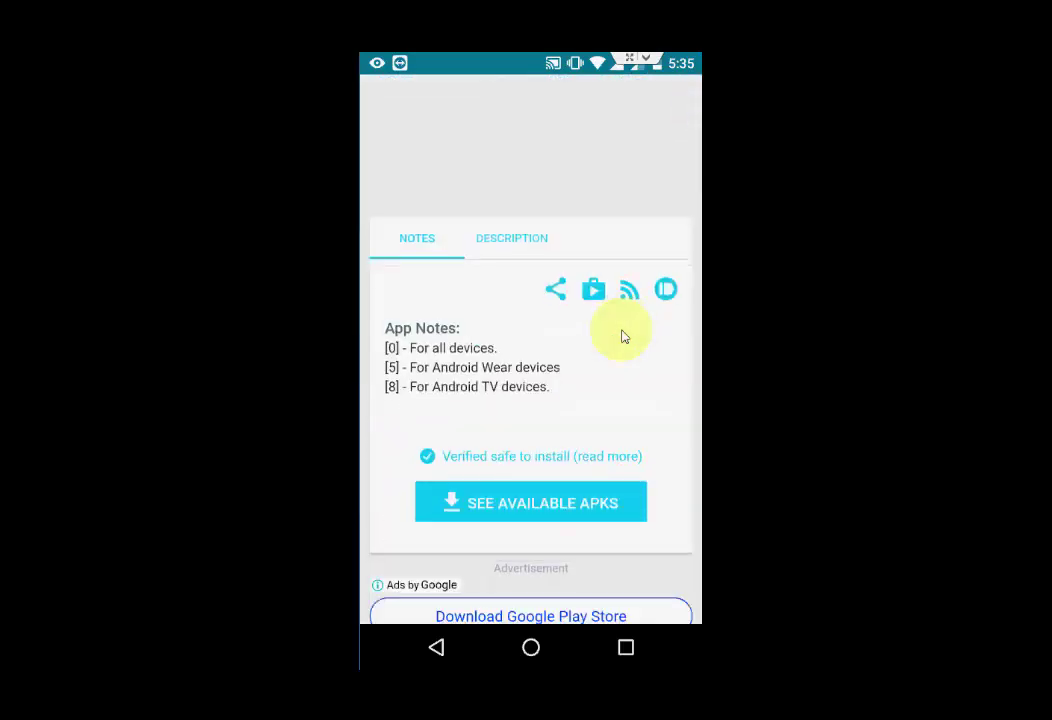
pyautogui.scroll(-3, 622, 337)
pyautogui.scroll(-5, 622, 337)
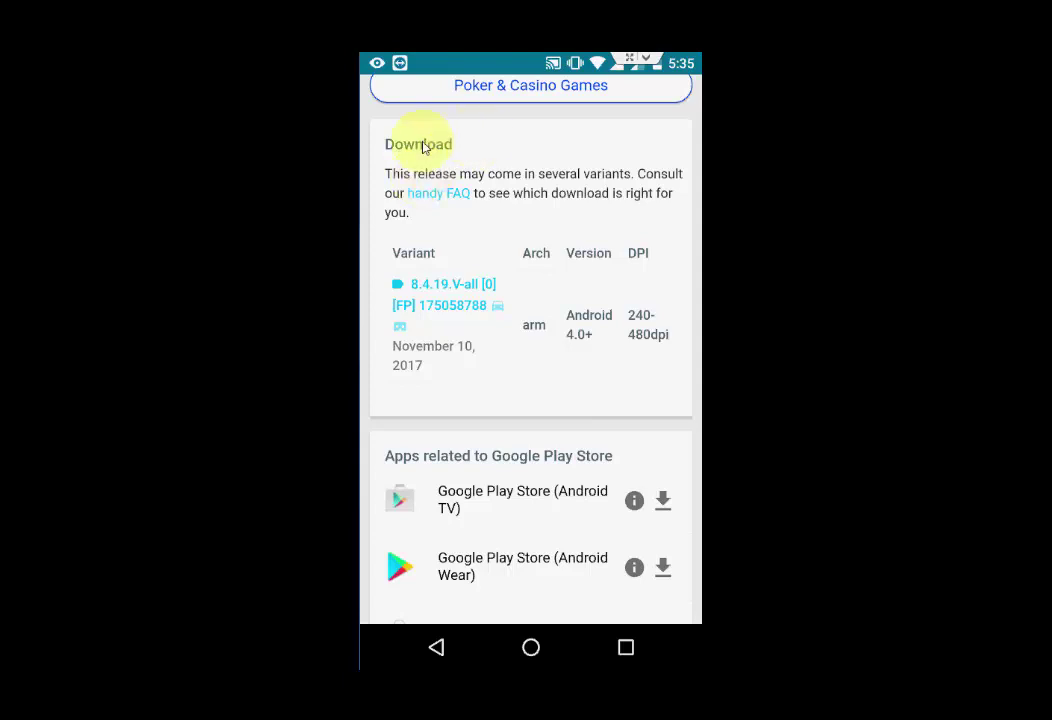
pyautogui.click(448, 308)
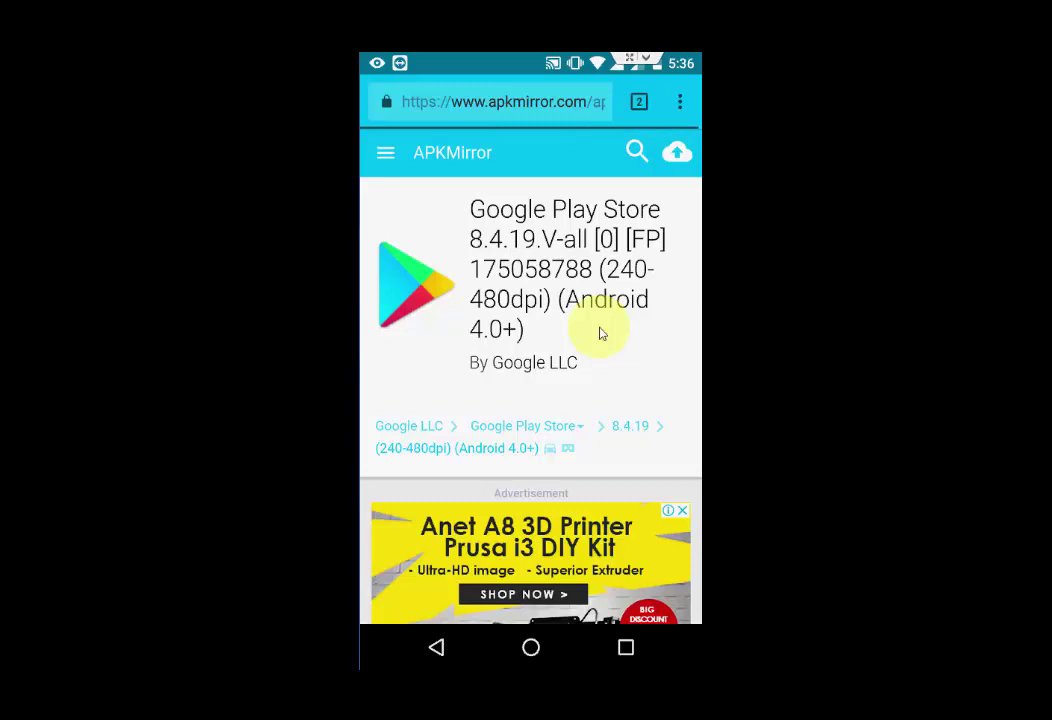
# - Start the DOWNLOAD APK for the 240-480dpi Play Store 8.4.19 variant
pyautogui.scroll(-10, 601, 333)
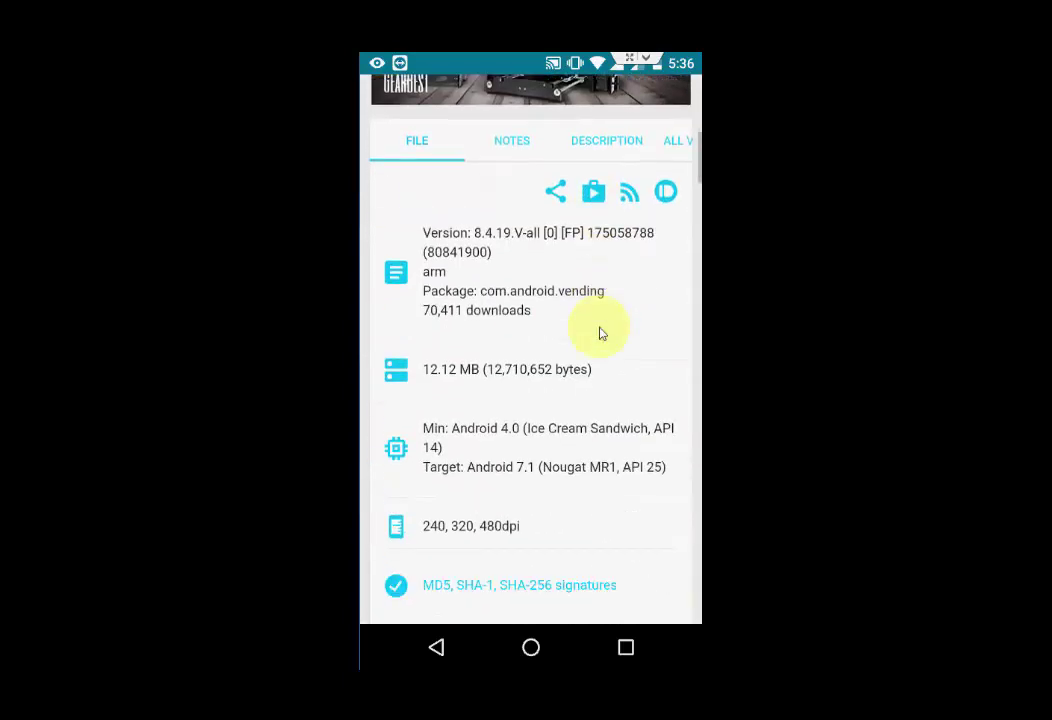
pyautogui.scroll(-10, 601, 333)
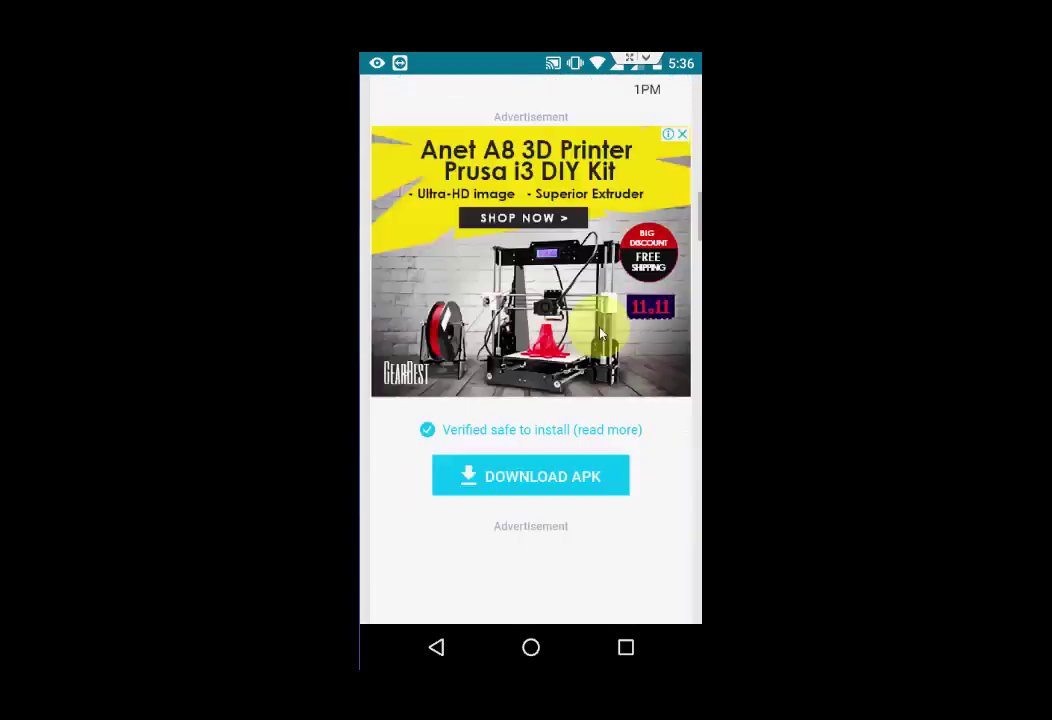
pyautogui.scroll(-5, 601, 333)
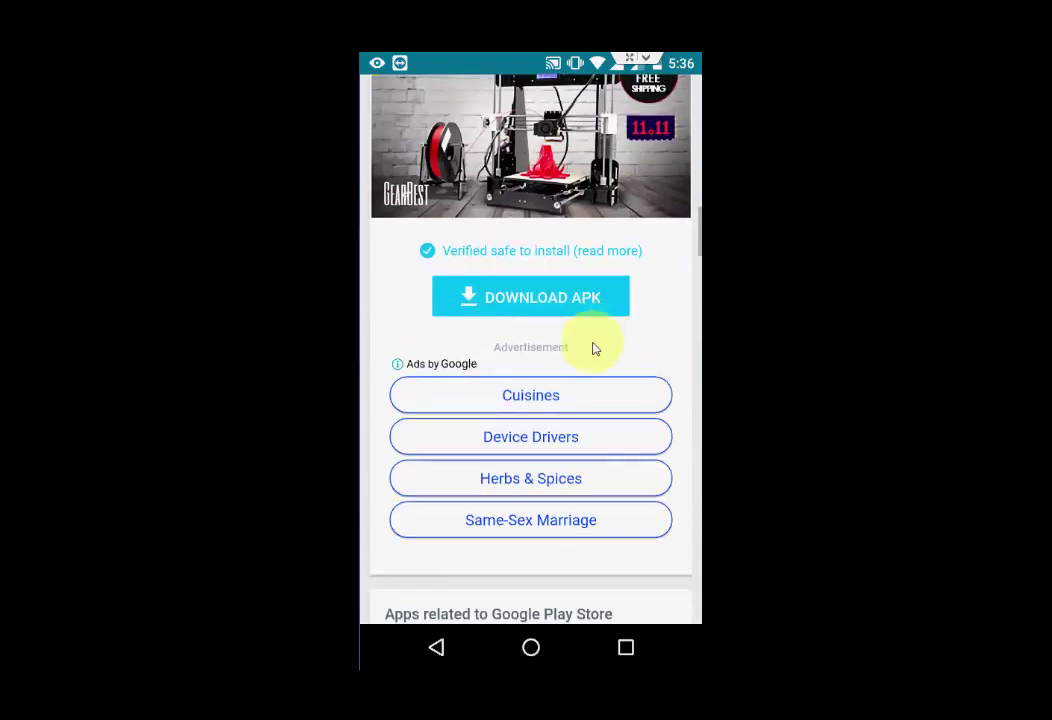
pyautogui.click(538, 309)
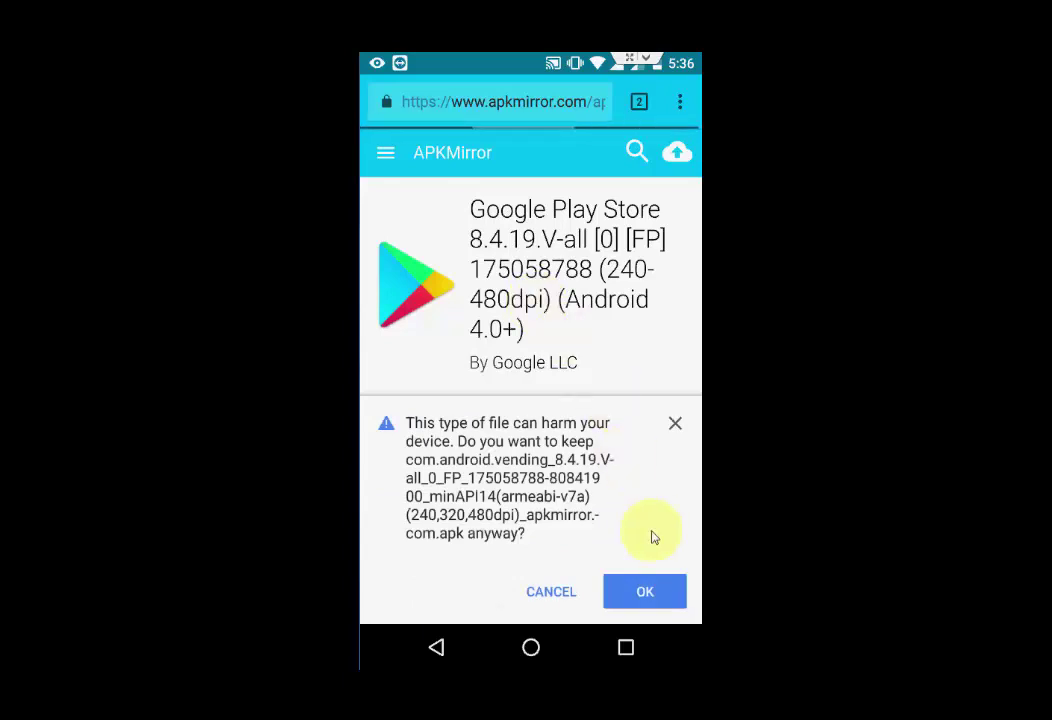
# - Keep the com.android.vending APK despite the warning and open the completed download
pyautogui.click(646, 598)
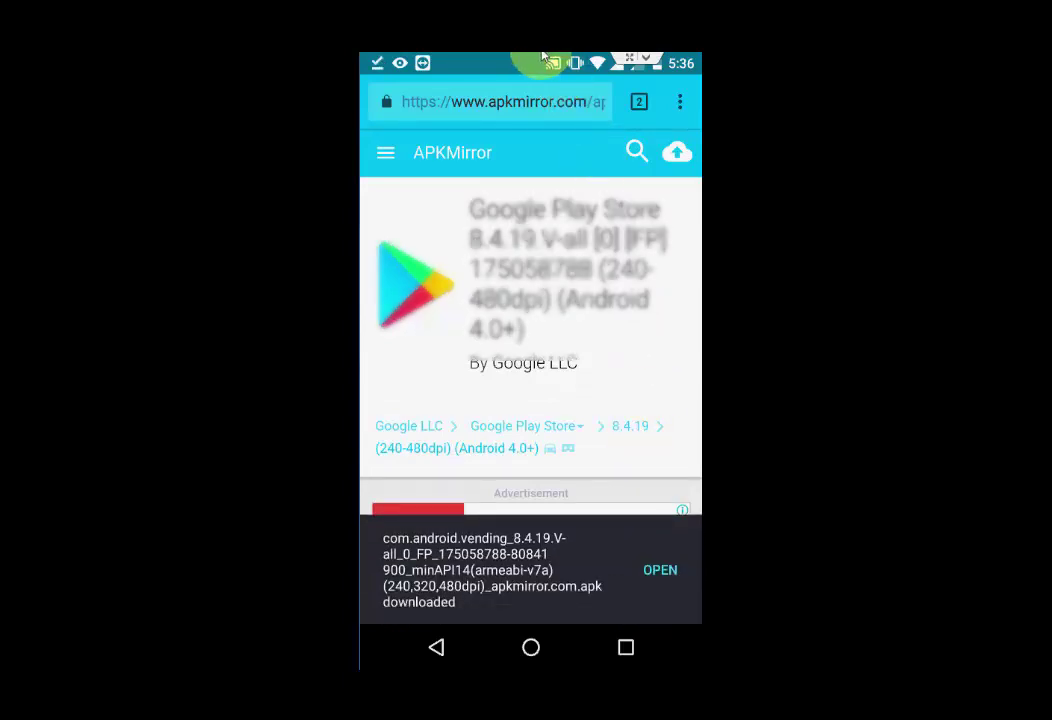
pyautogui.moveTo(548, 57); pyautogui.dragTo(539, 61)
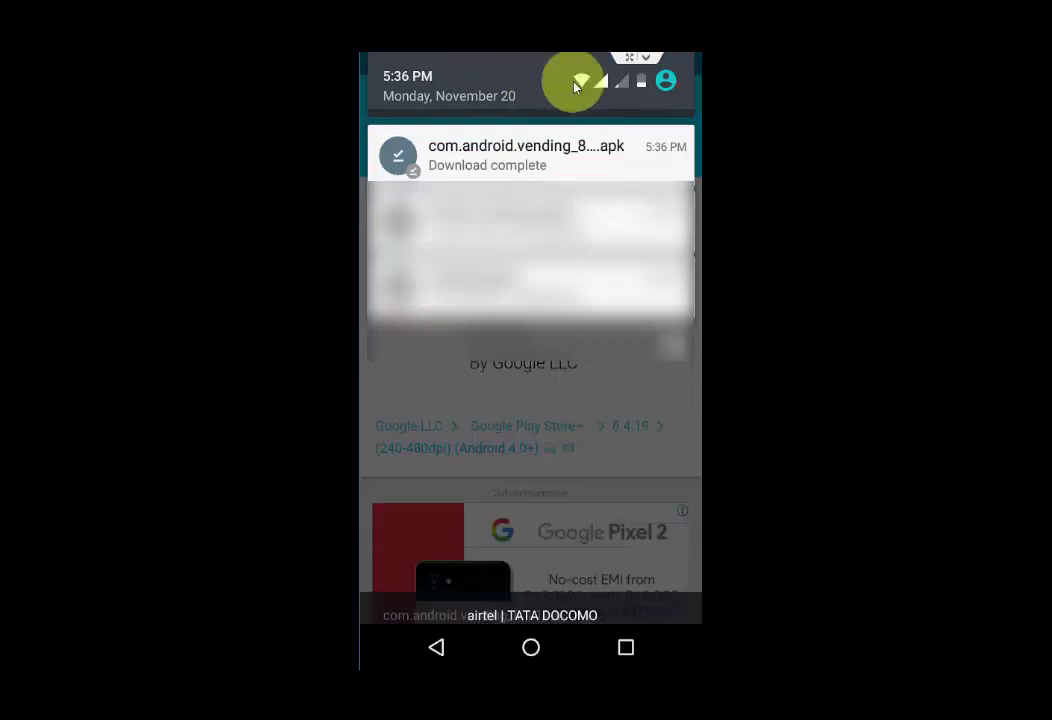
pyautogui.click(577, 167)
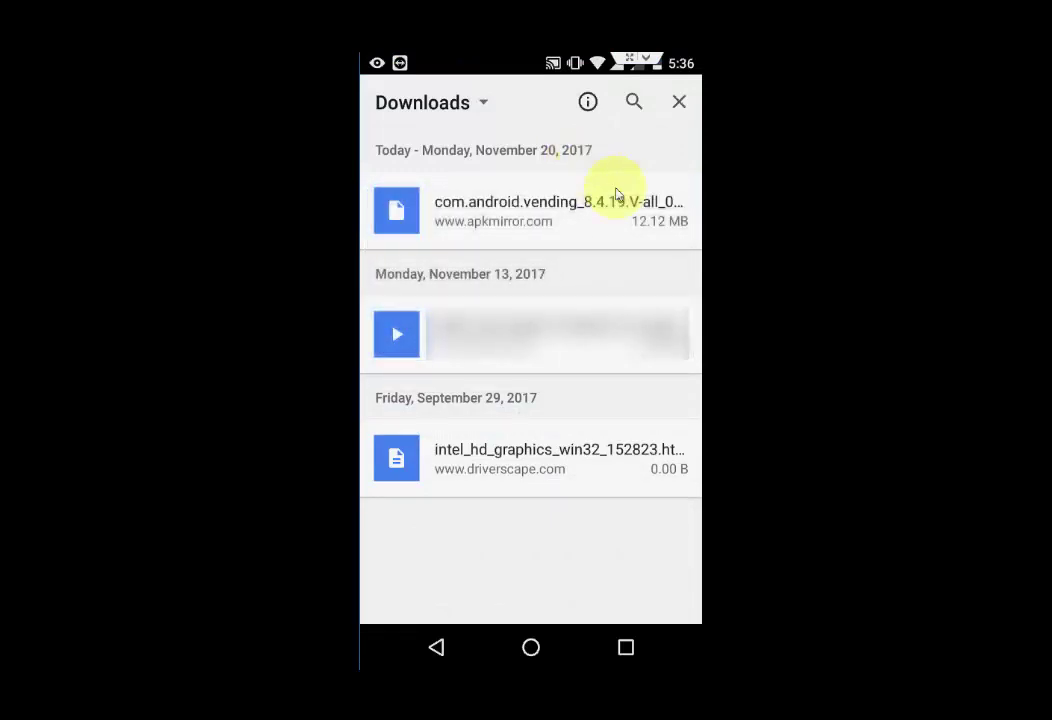
# - Install the downloaded Google Play Store 8.4.19 APK as an update
pyautogui.click(565, 219)
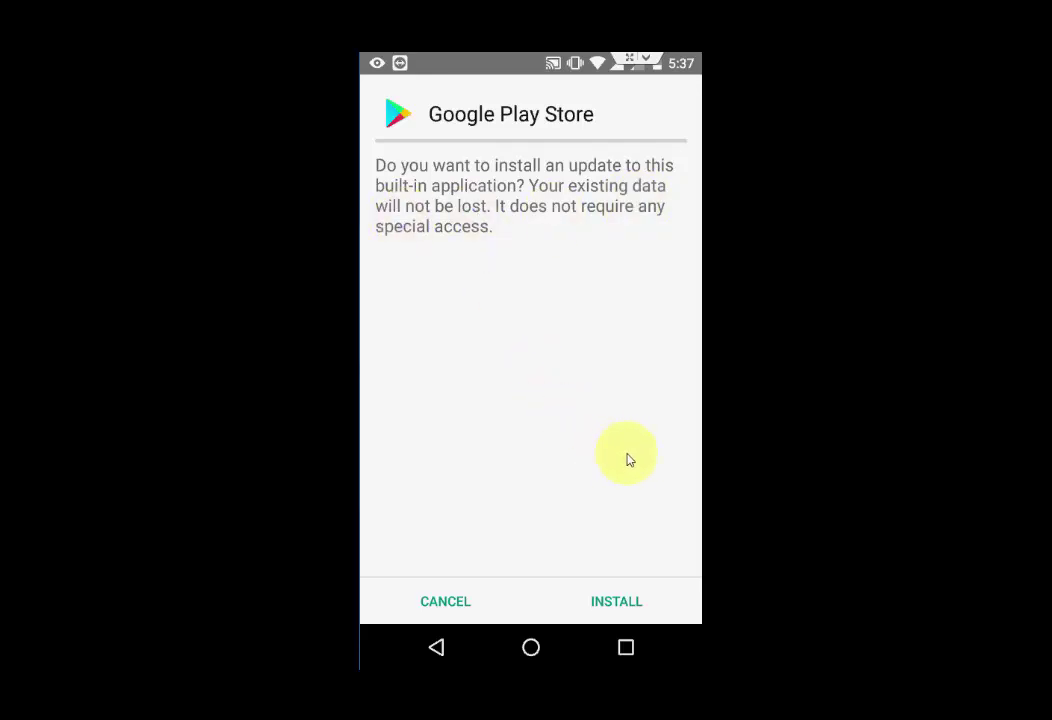
pyautogui.press('Return')
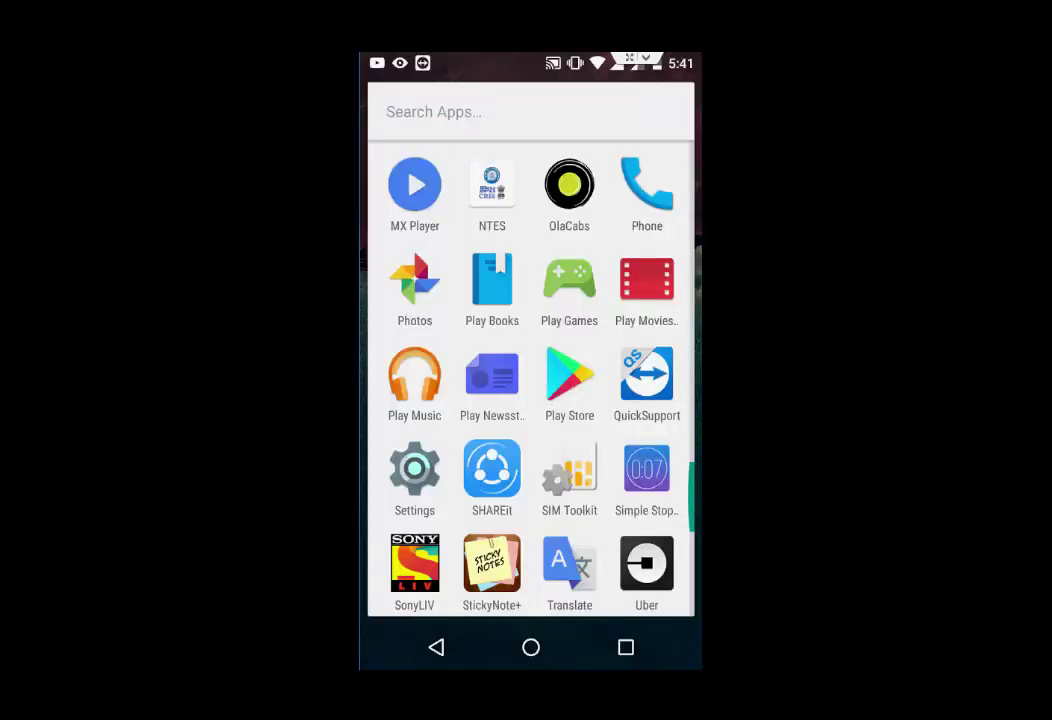
# - Launch Play Store and open About Google Play from its side menu
pyautogui.click(569, 378)
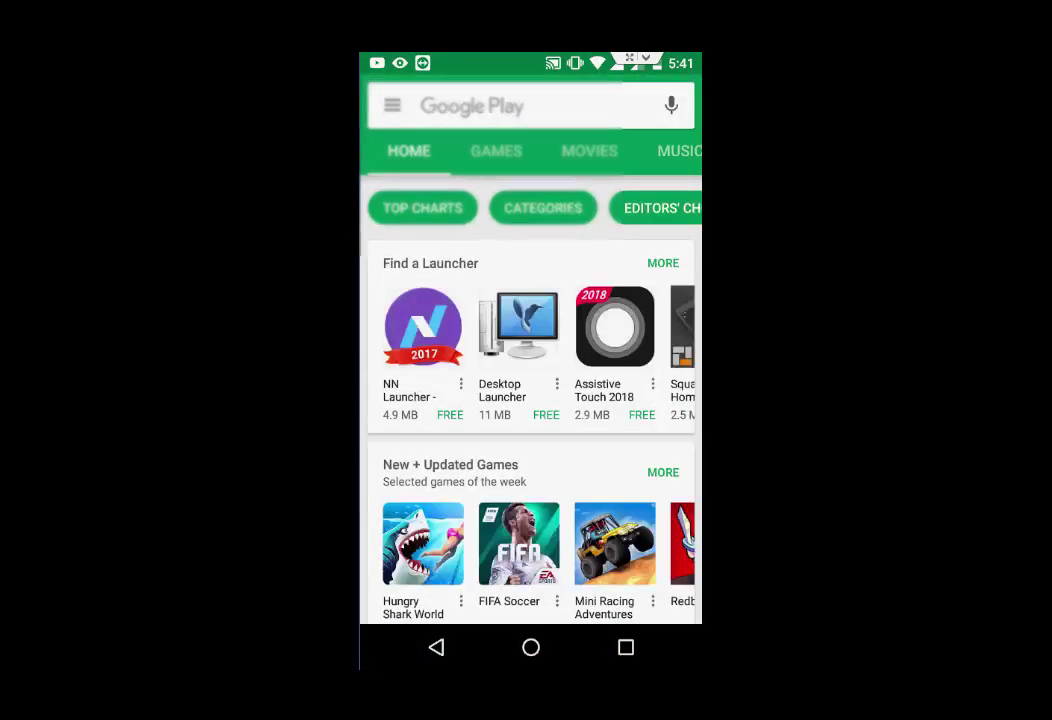
pyautogui.click(384, 105)
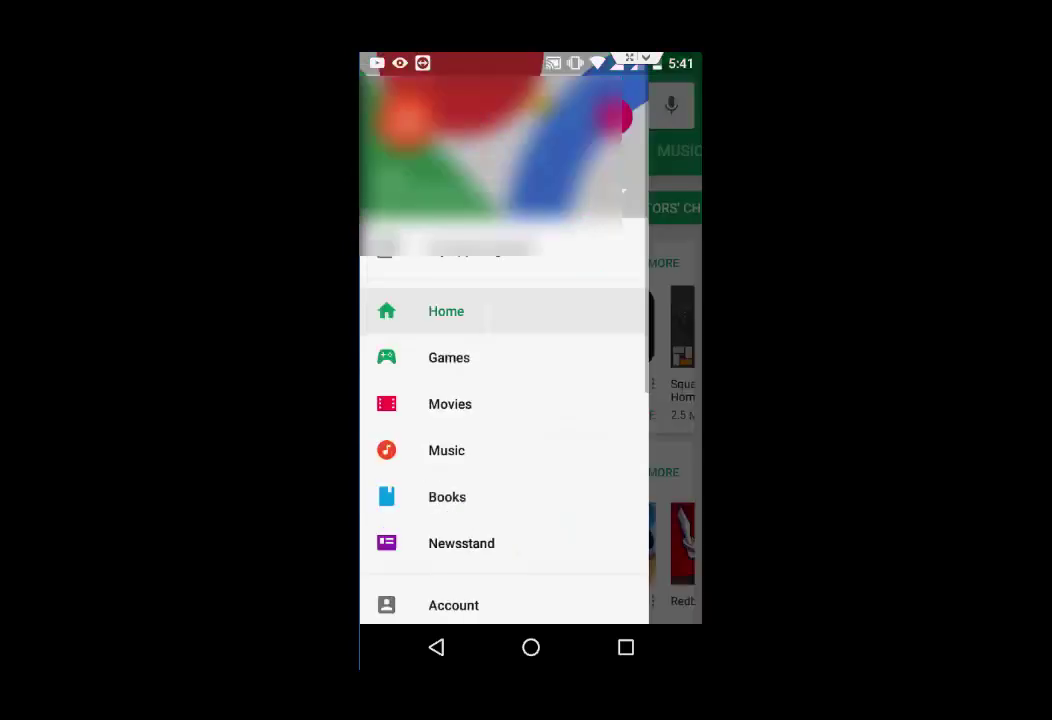
pyautogui.scroll(-5, 503, 440)
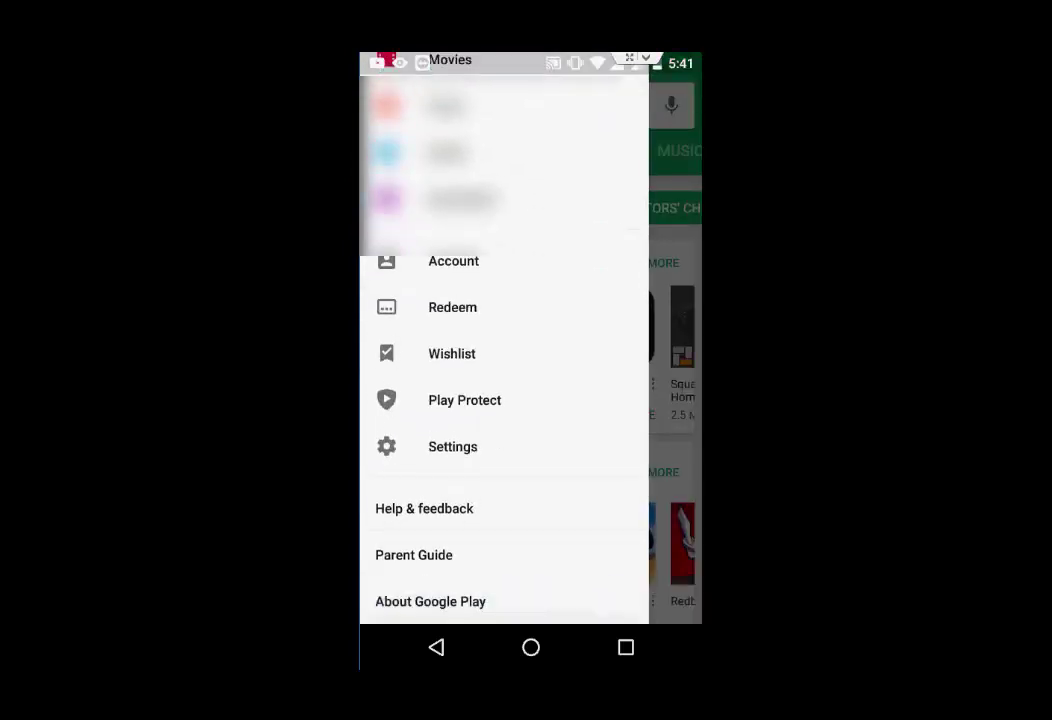
pyautogui.press('Escape')
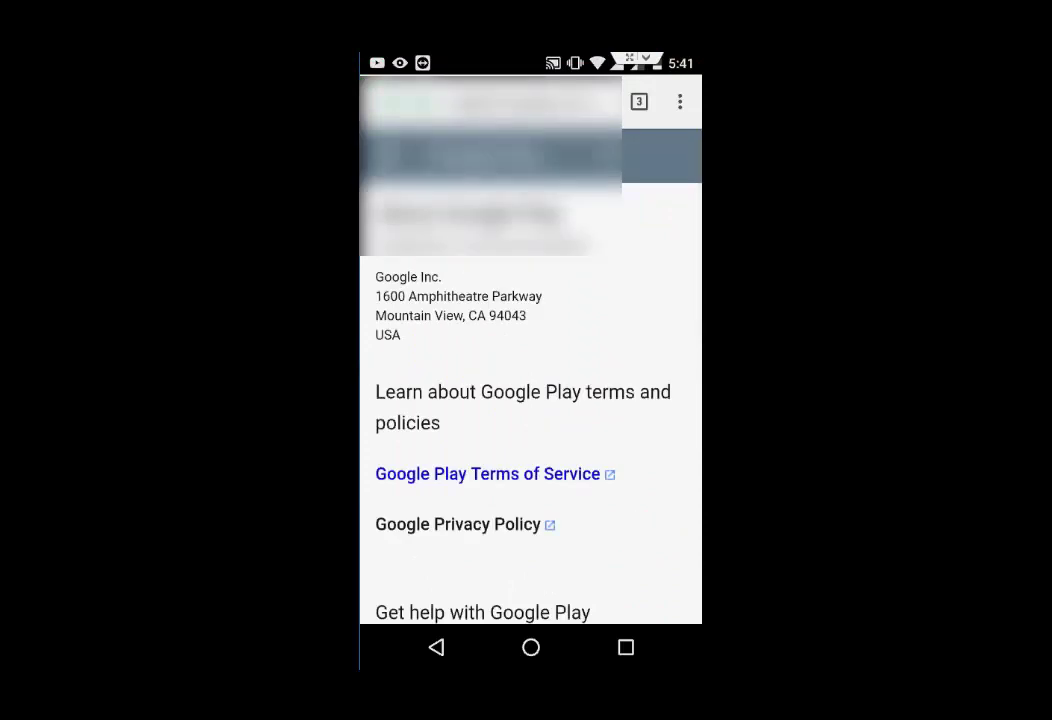
pyautogui.scroll(-3, 530, 400)
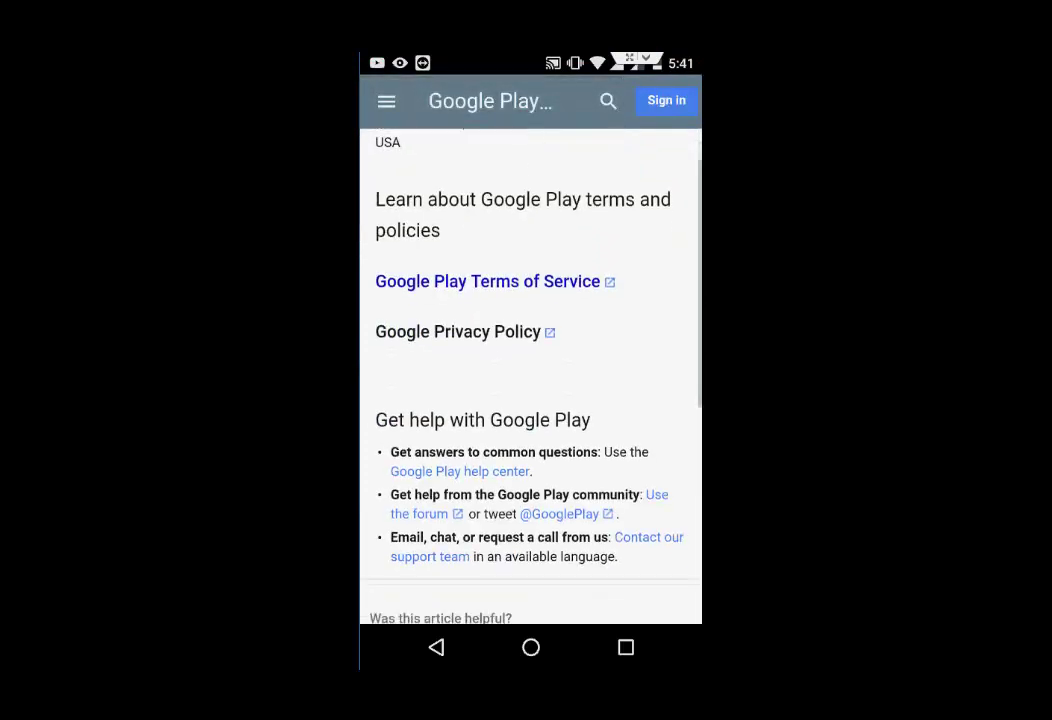